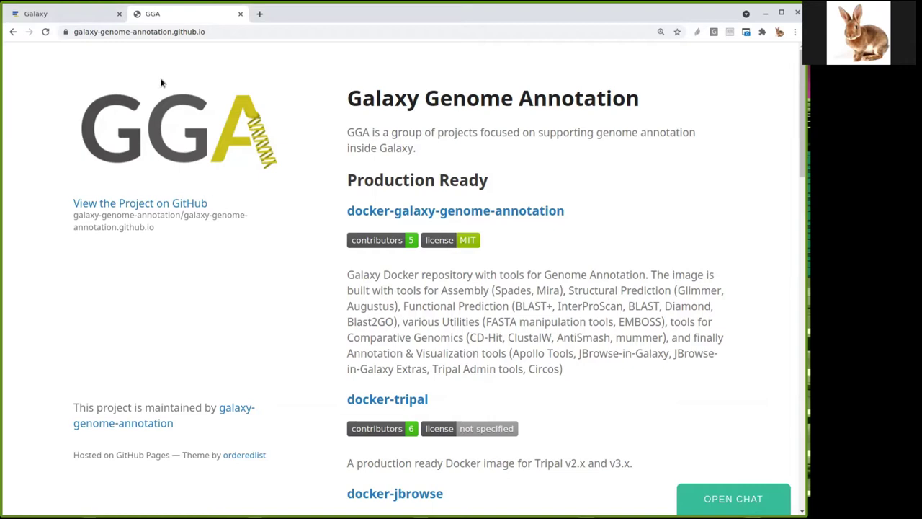
Step: Scroll the GGA project list down to Support and close the GGA browser tab
scroll(321, 332, down, 10)
scroll(322, 332, down, 5)
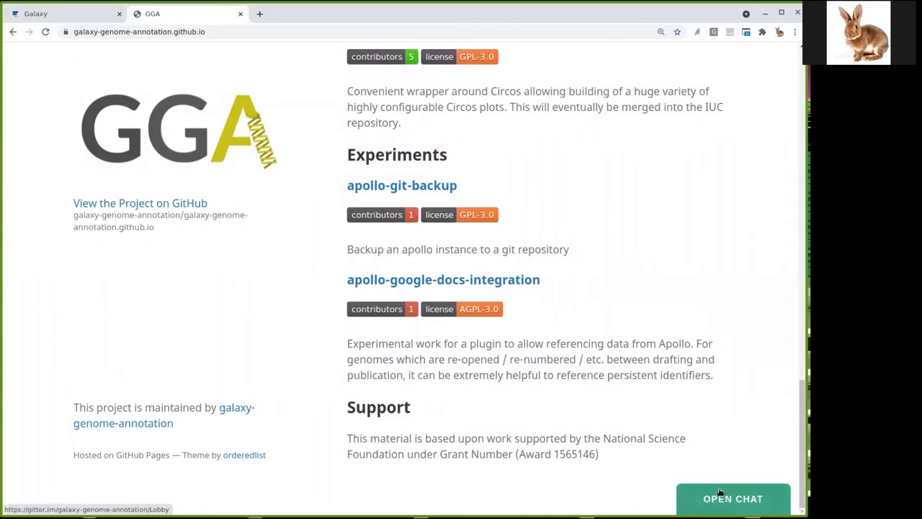
click(240, 14)
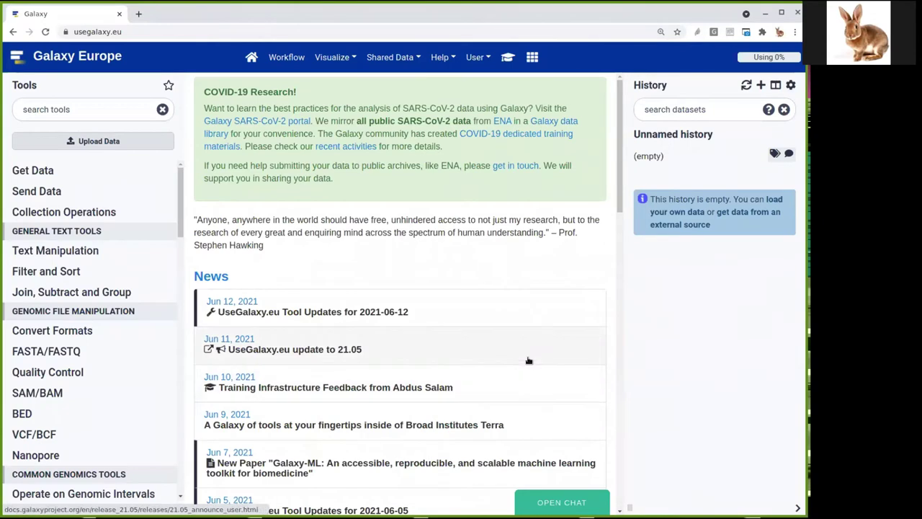
Step: Open the Apollo refining tutorial from the training materials' Genome Annotation topic
click(487, 67)
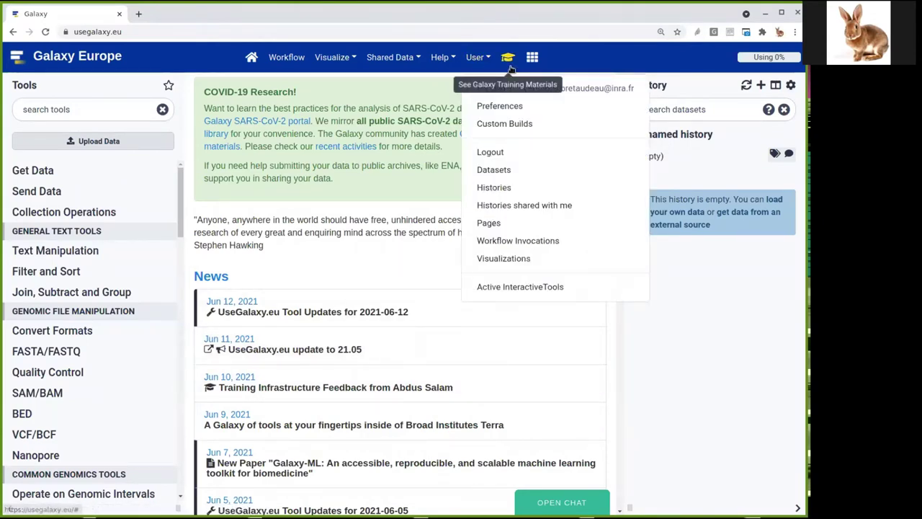
key(Escape)
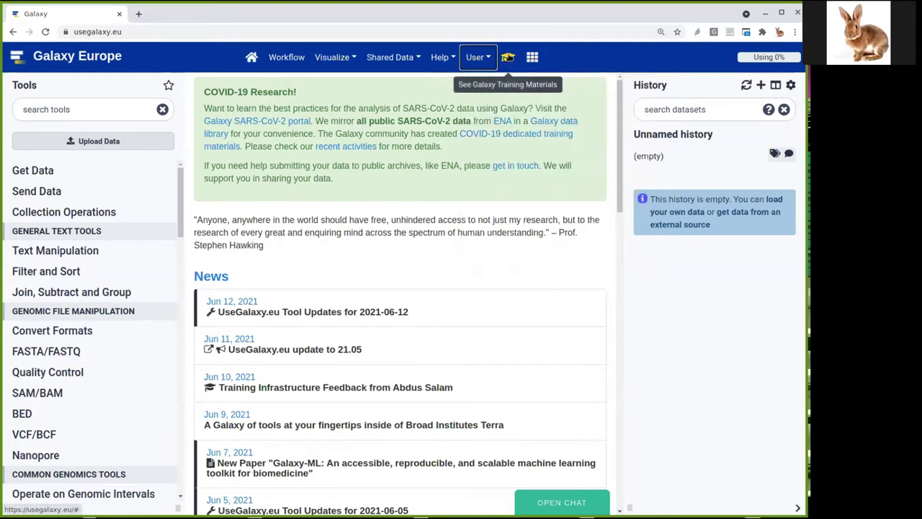
click(507, 58)
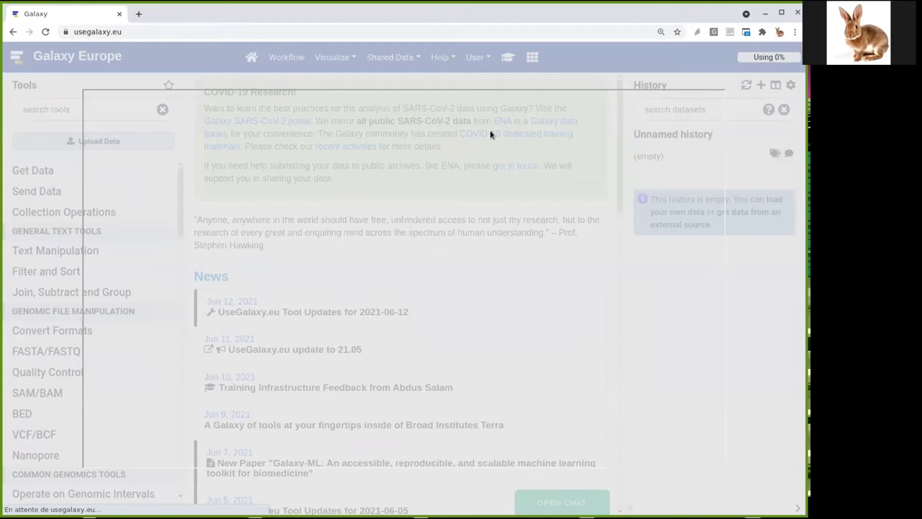
scroll(302, 238, down, 3)
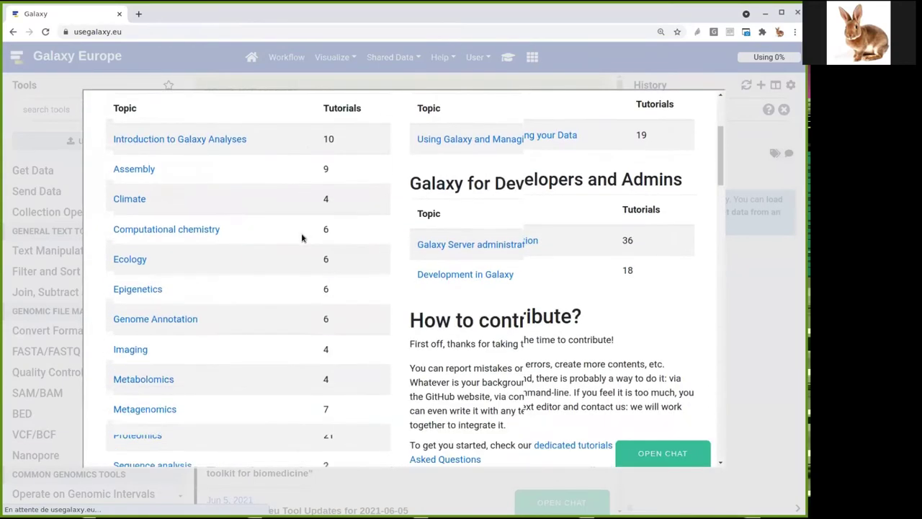
click(184, 252)
scroll(205, 257, down, 3)
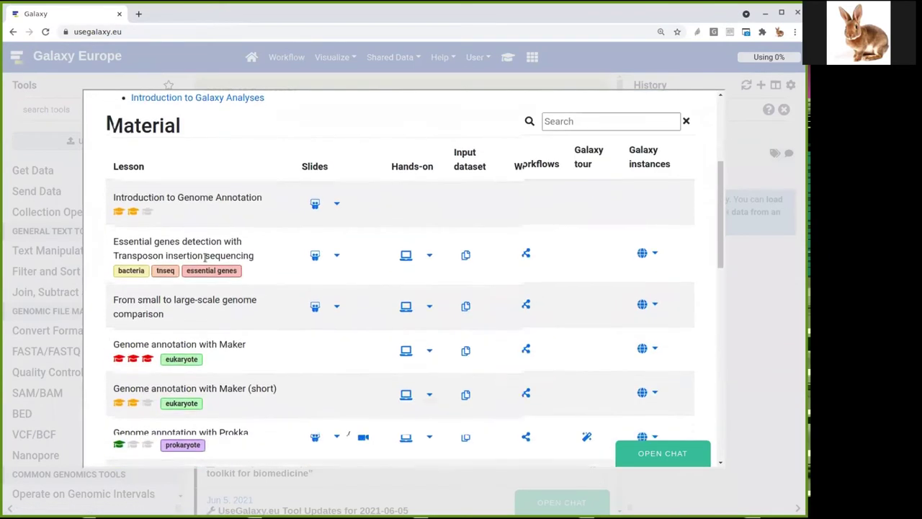
scroll(205, 257, down, 3)
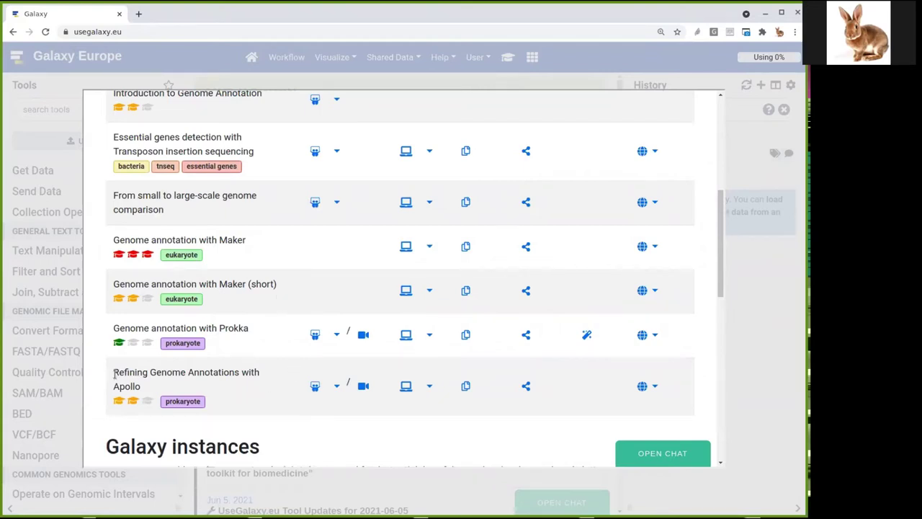
click(407, 387)
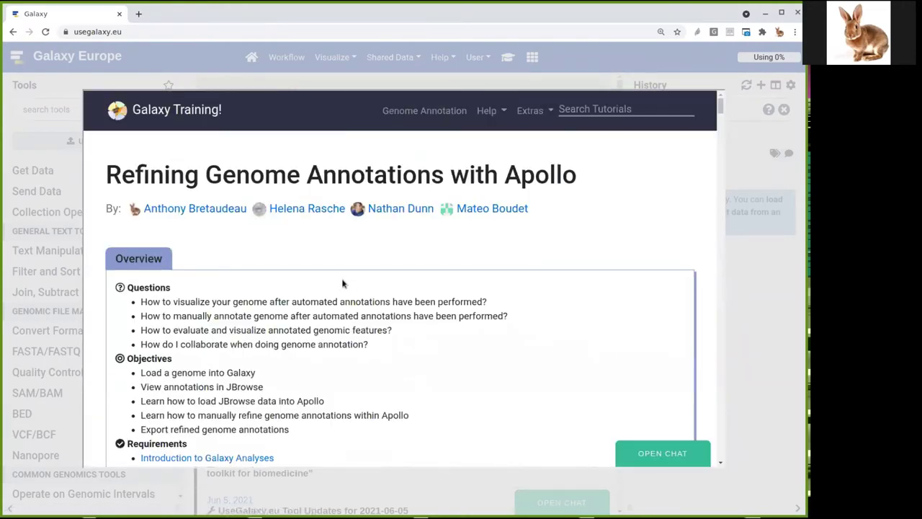
Step: Read the Apollo tutorial's introduction and Data upload section, then close the overlay
scroll(325, 281, down, 5)
scroll(326, 297, down, 2)
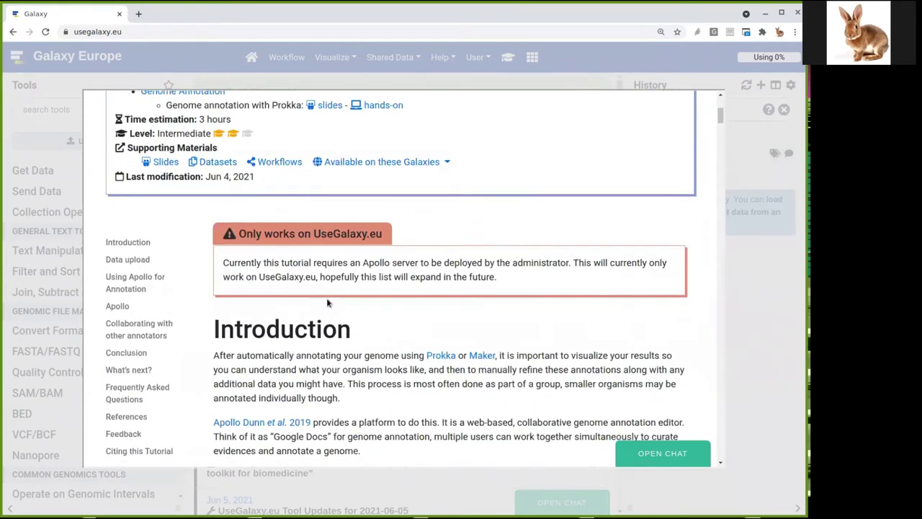
scroll(412, 301, down, 2)
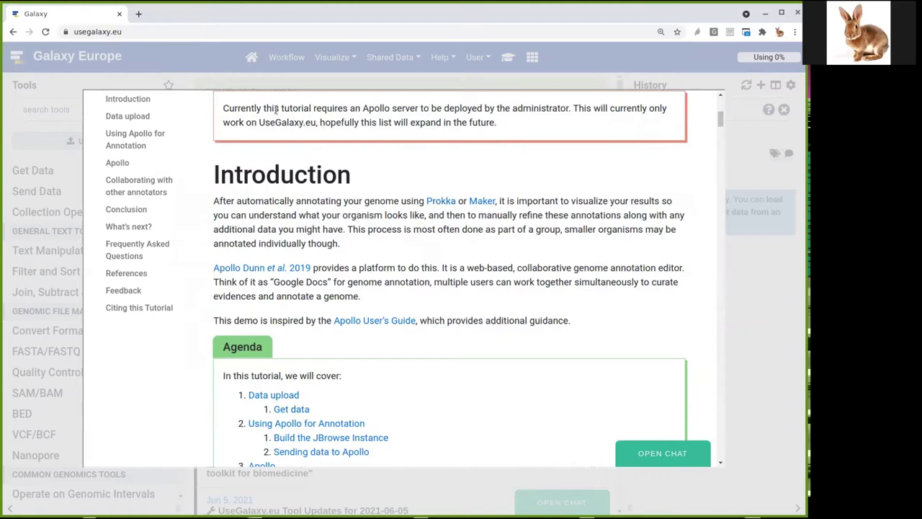
scroll(432, 260, down, 5)
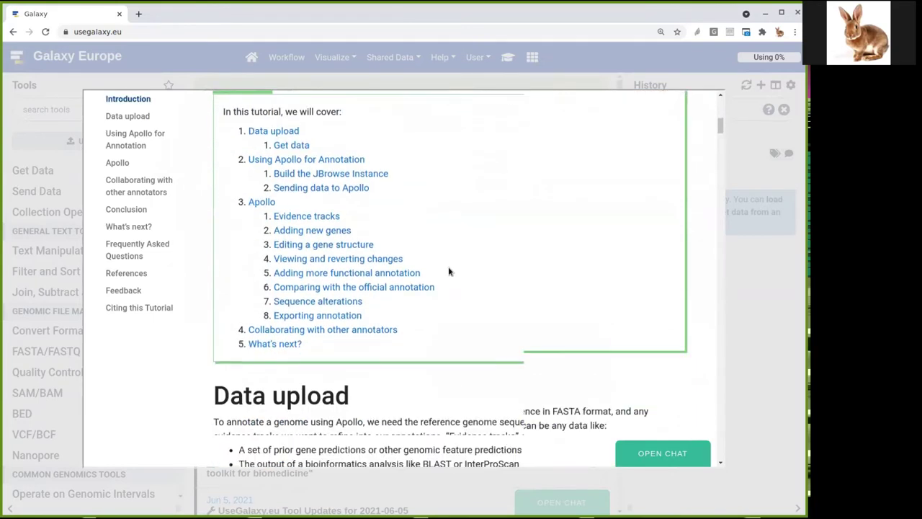
scroll(448, 266, down, 2)
scroll(483, 263, down, 1)
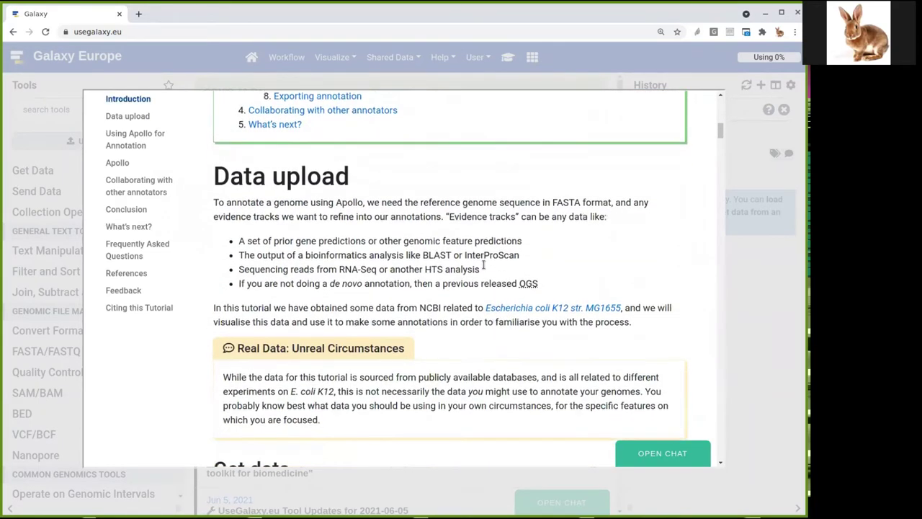
scroll(284, 188, down, 1)
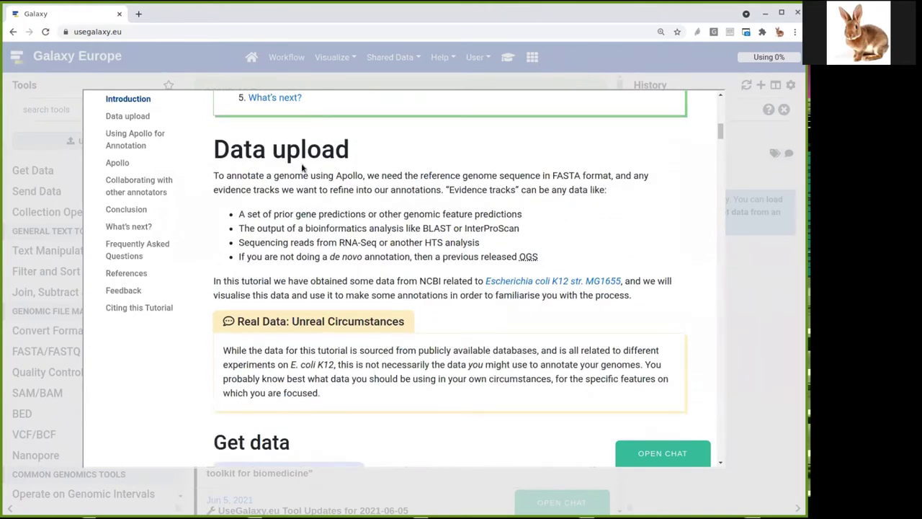
click(745, 180)
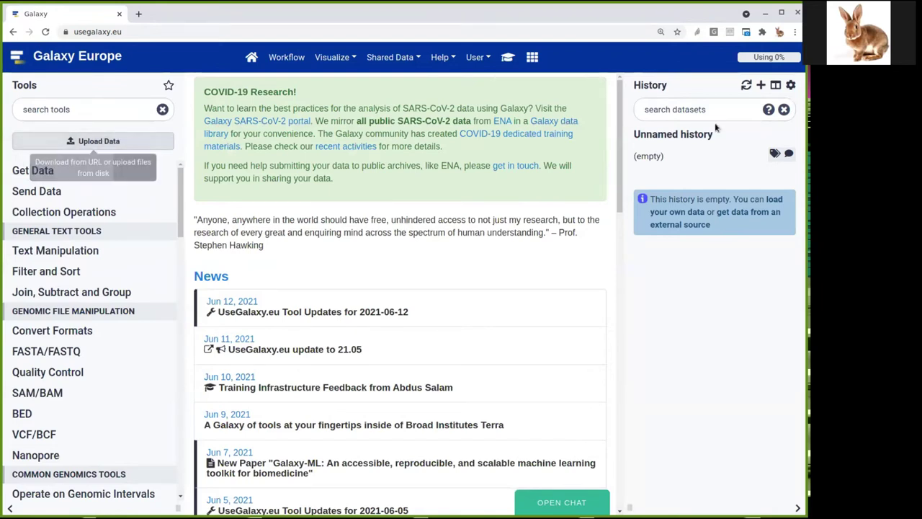
Step: Name the history 'Apollo' and open the Upload Data dialog
click(680, 137)
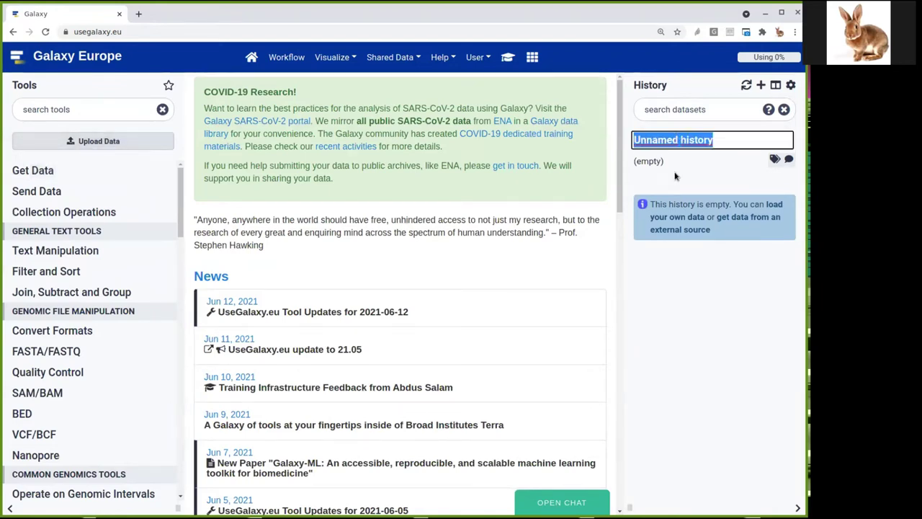
text(A)
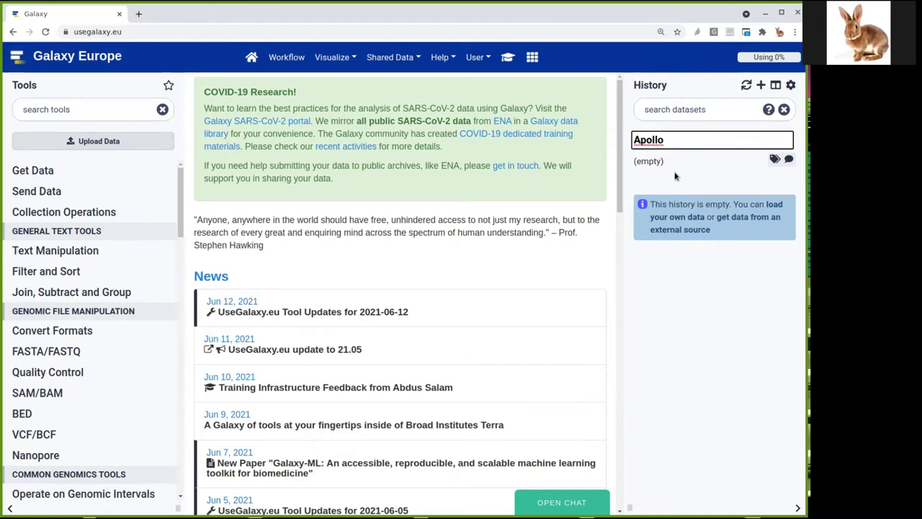
text(pollo)
key(Return)
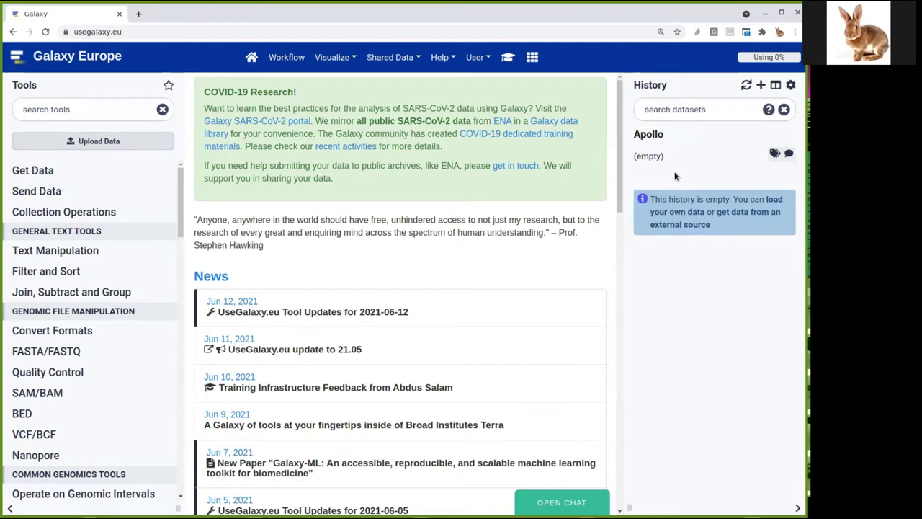
click(122, 144)
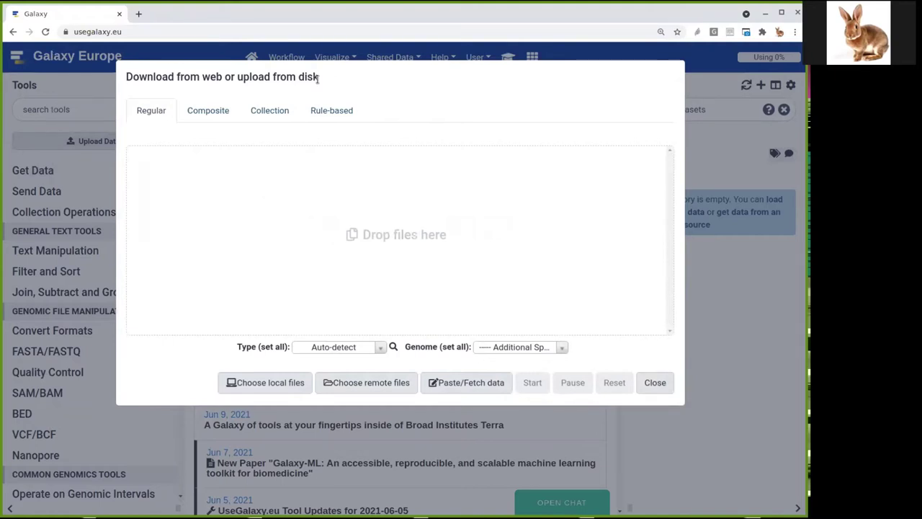
Step: Paste the Zenodo URL table into the Rule-based upload tab and build rules from it
click(326, 110)
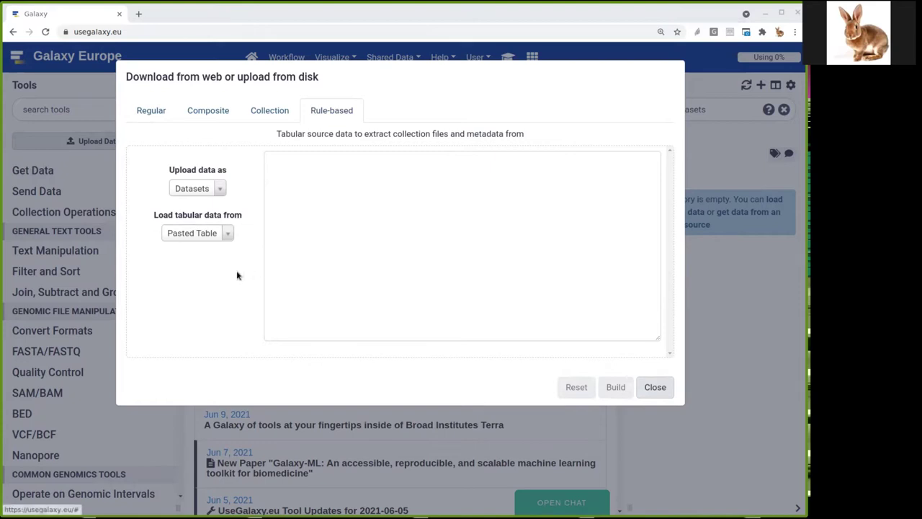
click(369, 213)
key(ctrl+v)
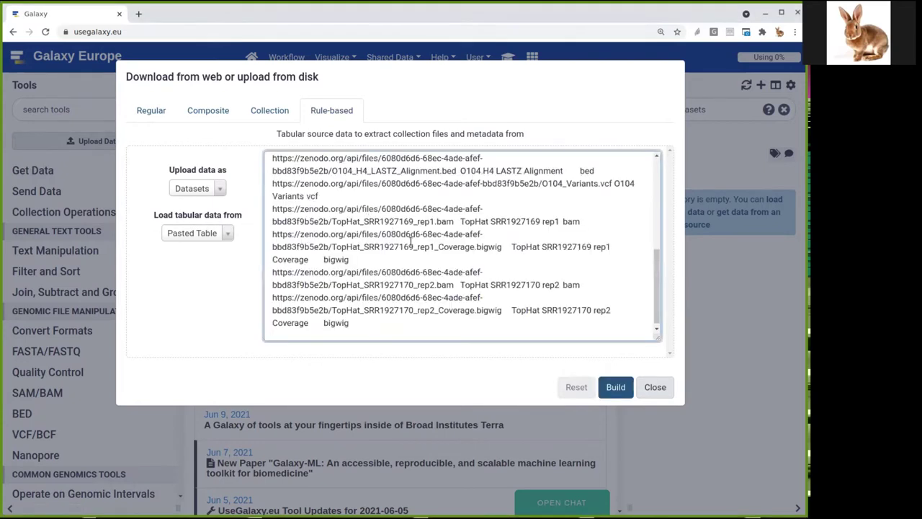
scroll(410, 240, up, 10)
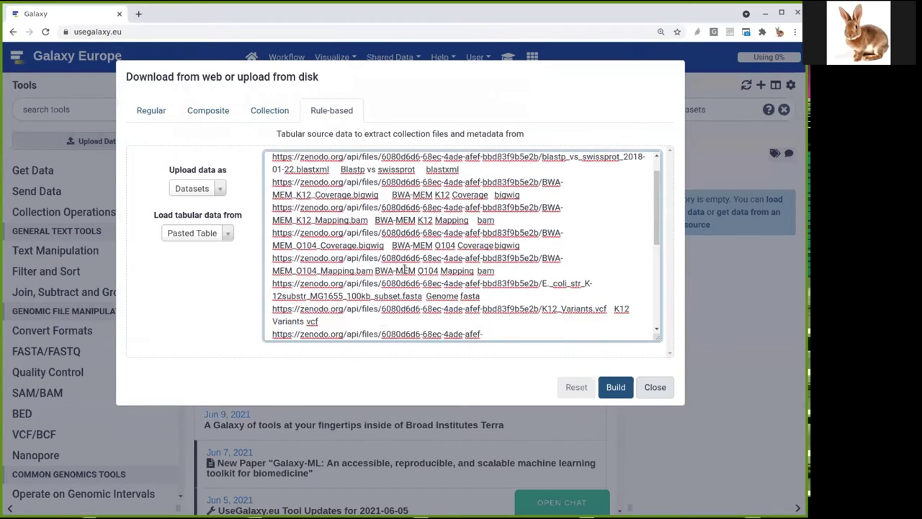
scroll(406, 269, down, 10)
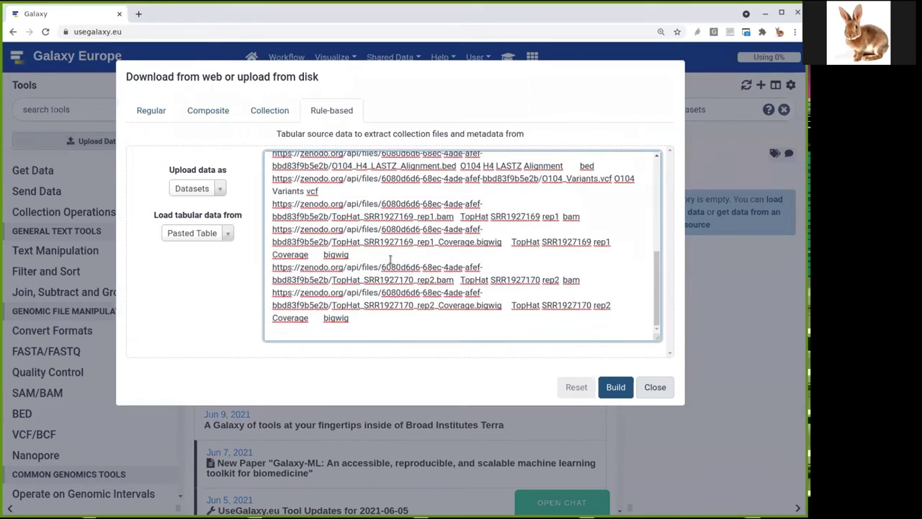
click(614, 389)
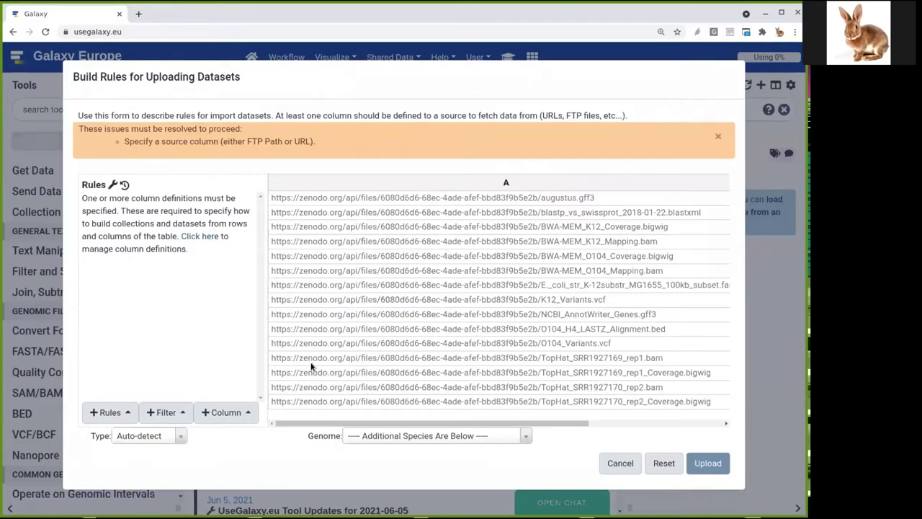
Step: Check the rules table's name column B and type column C, then open the Rules menu
drag(348, 428, 540, 432)
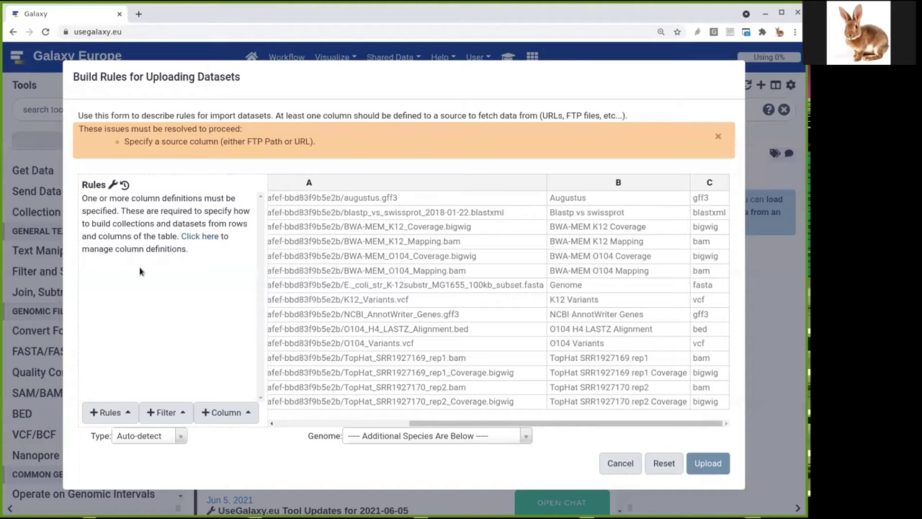
drag(426, 422, 270, 413)
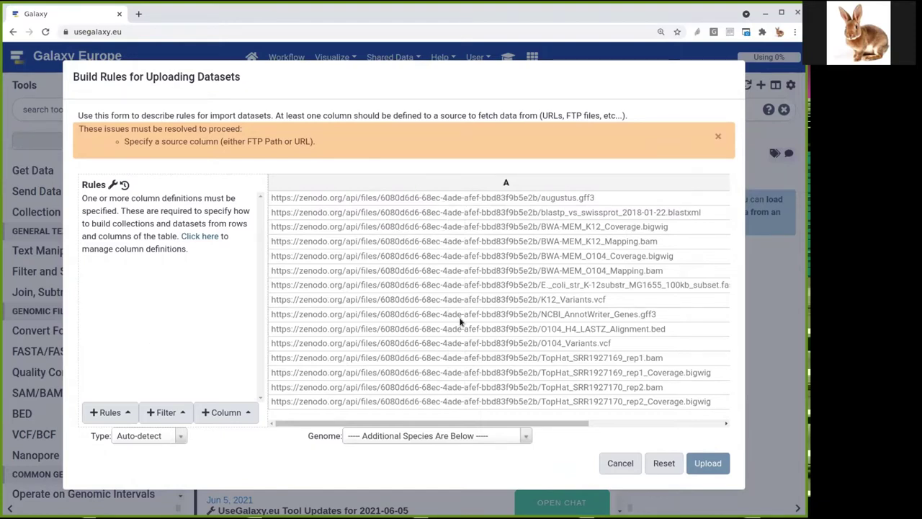
mouse_move(545, 423)
mouse_down()
mouse_move(752, 403)
mouse_move(648, 421)
mouse_move(562, 423)
mouse_up()
click(114, 412)
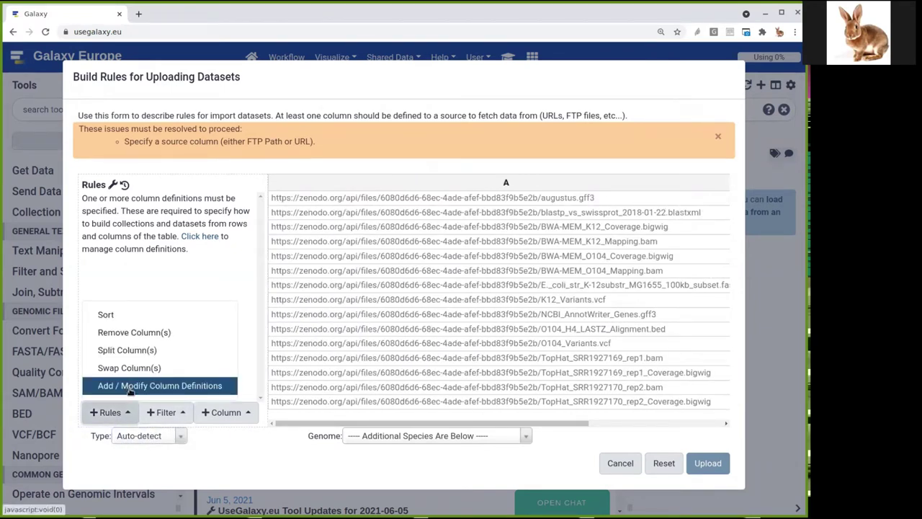
Step: Define column A as the URL and column B as the dataset Name
click(133, 386)
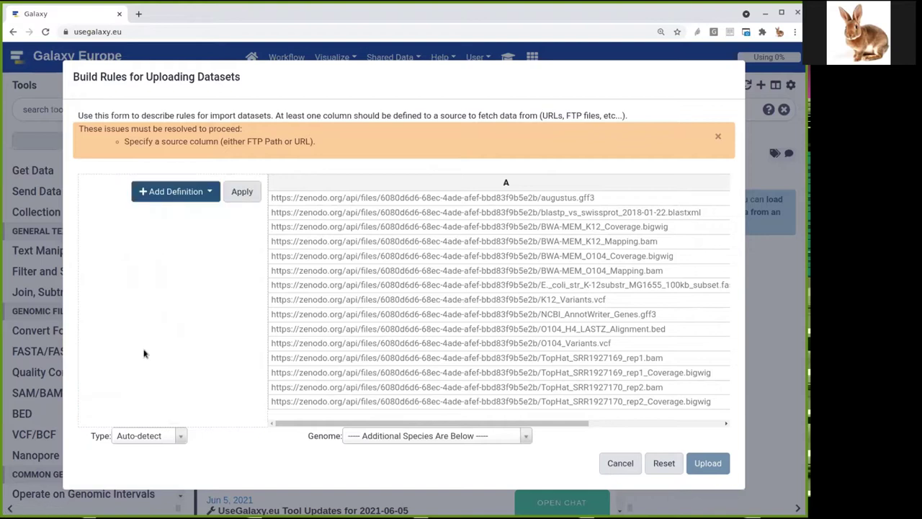
click(175, 191)
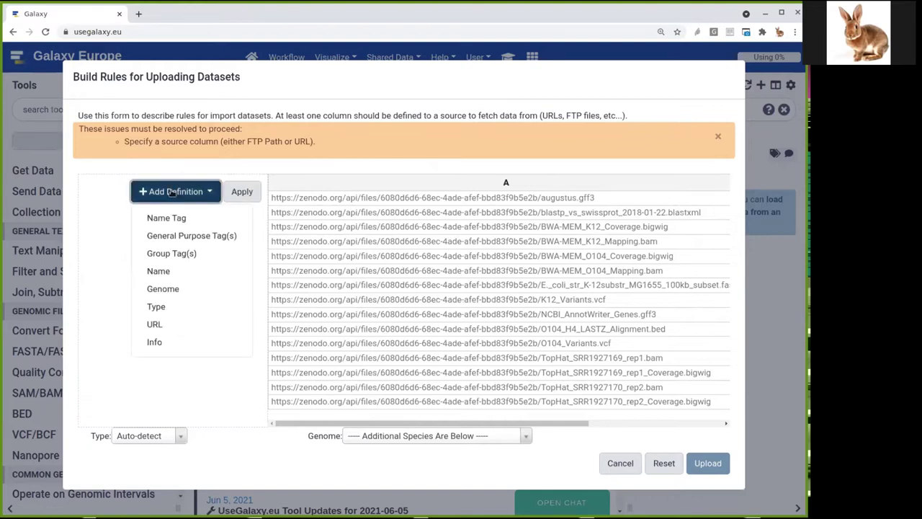
click(160, 325)
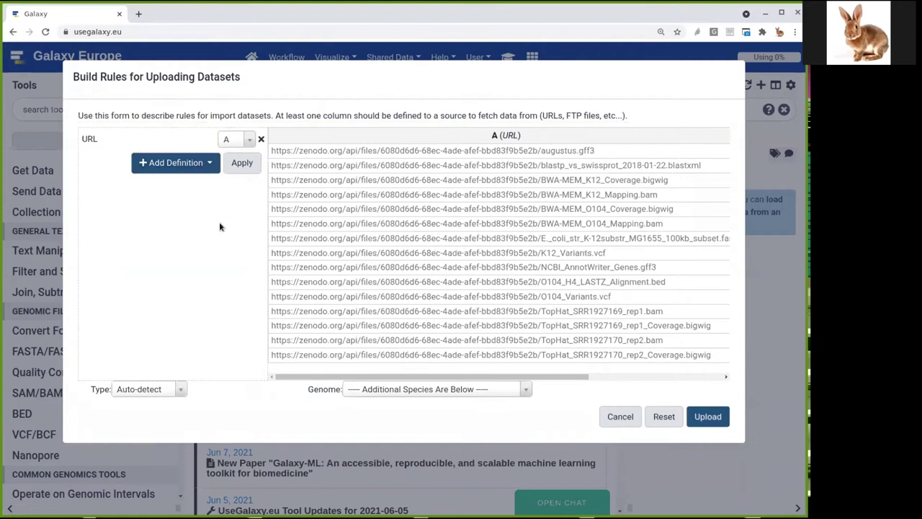
click(176, 163)
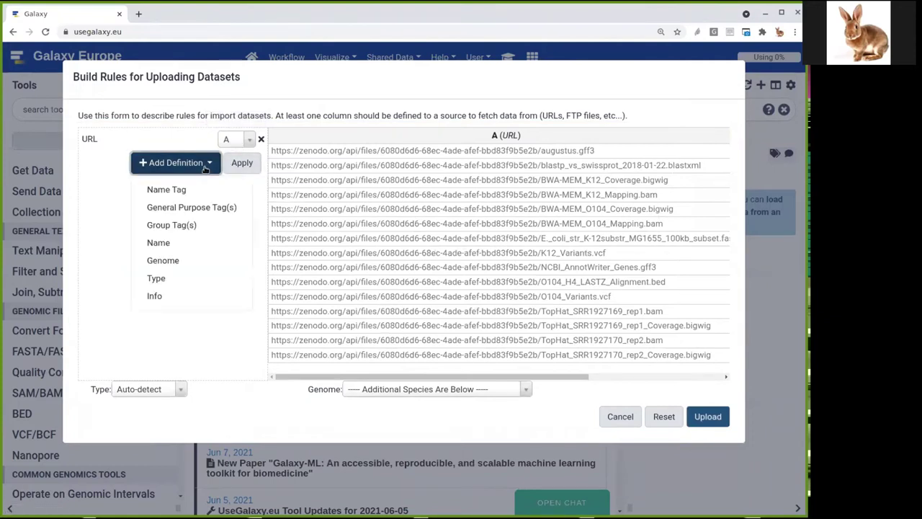
click(186, 245)
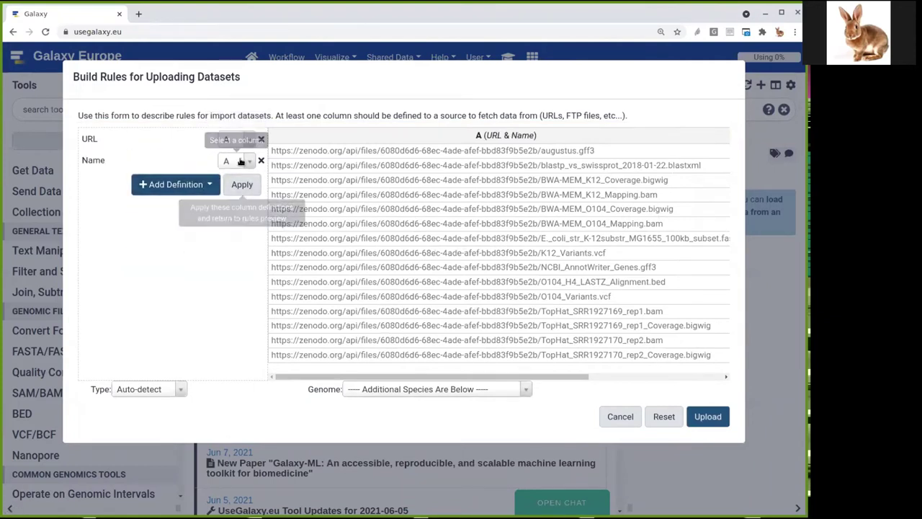
click(238, 160)
click(232, 217)
Step: Define column C as the Type, apply the column rules, and start the upload
click(177, 185)
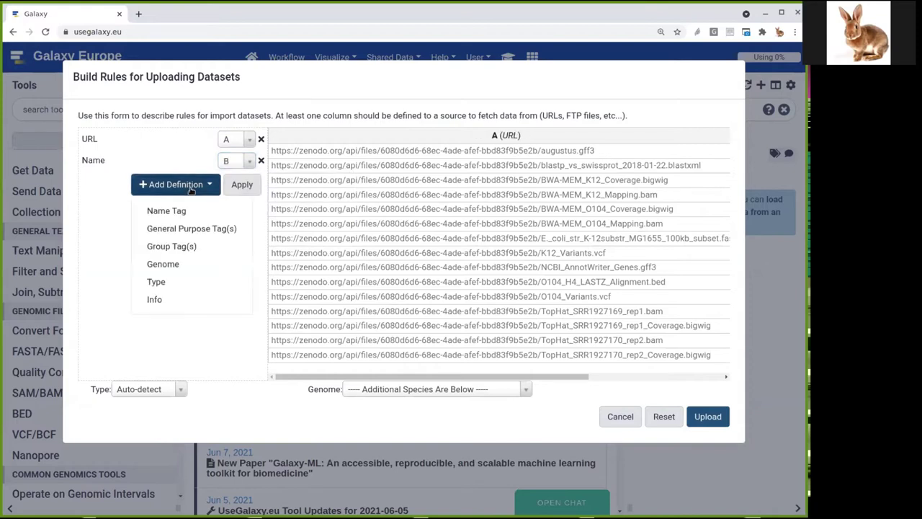
click(173, 282)
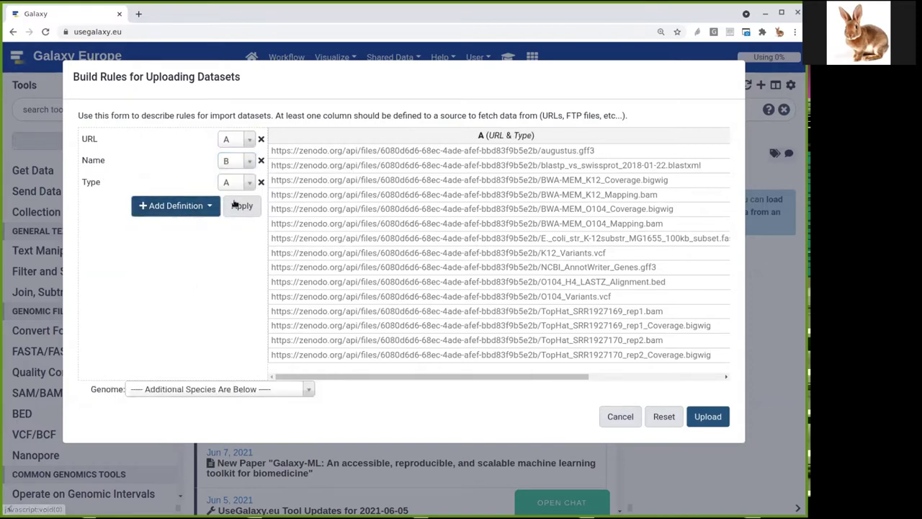
click(238, 181)
click(229, 255)
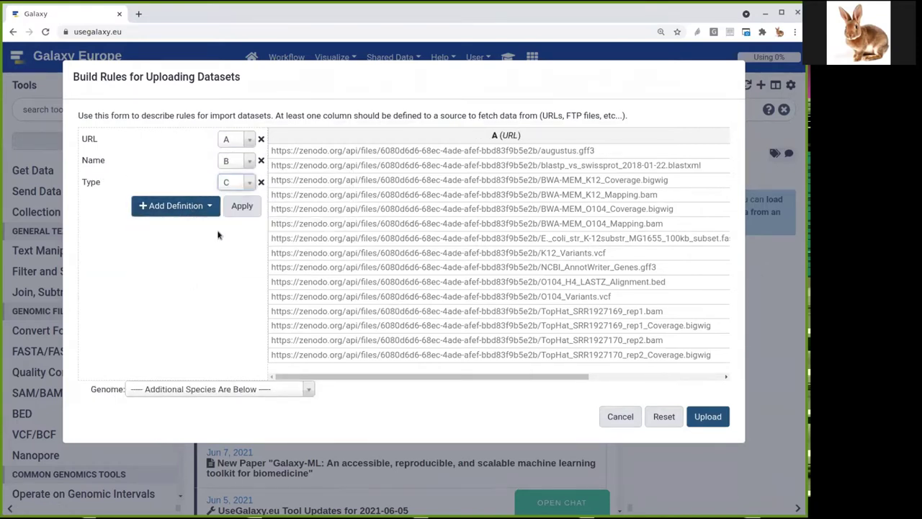
click(235, 209)
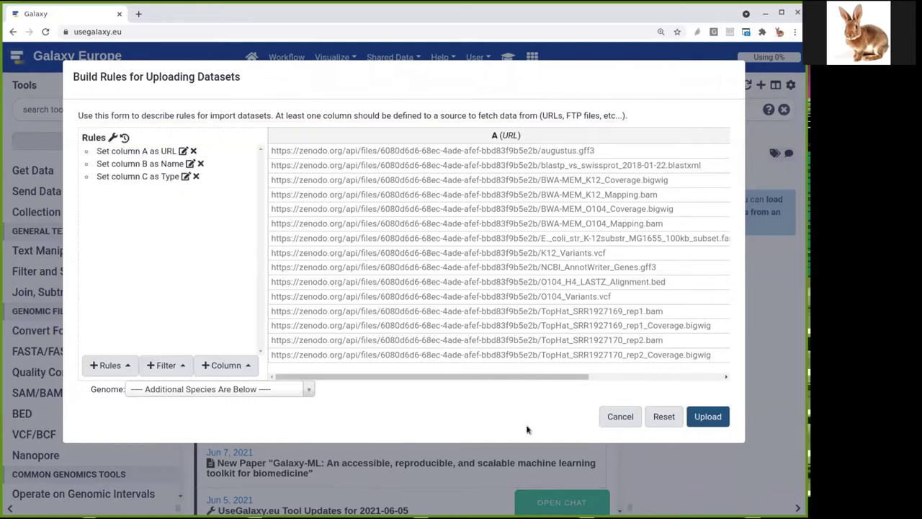
click(708, 417)
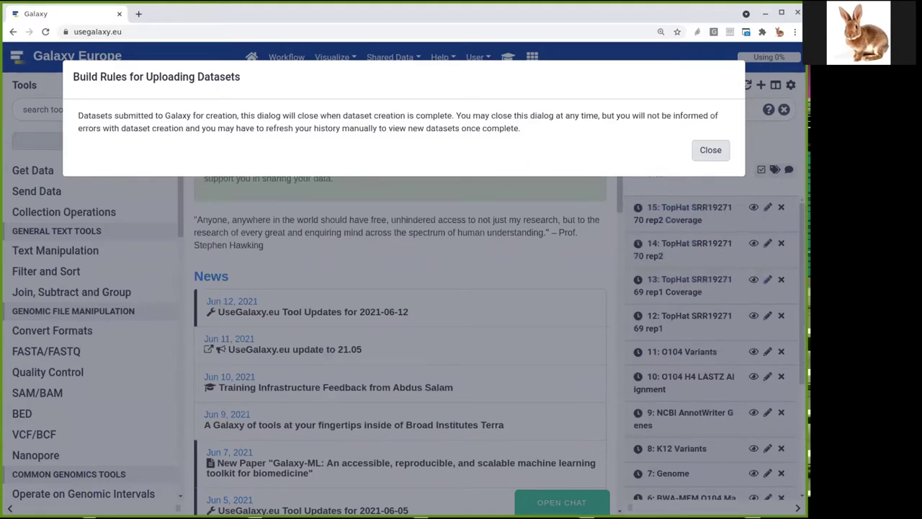
Step: Dismiss the submission notice and confirm all 15 datasets in the history turned green
click(710, 150)
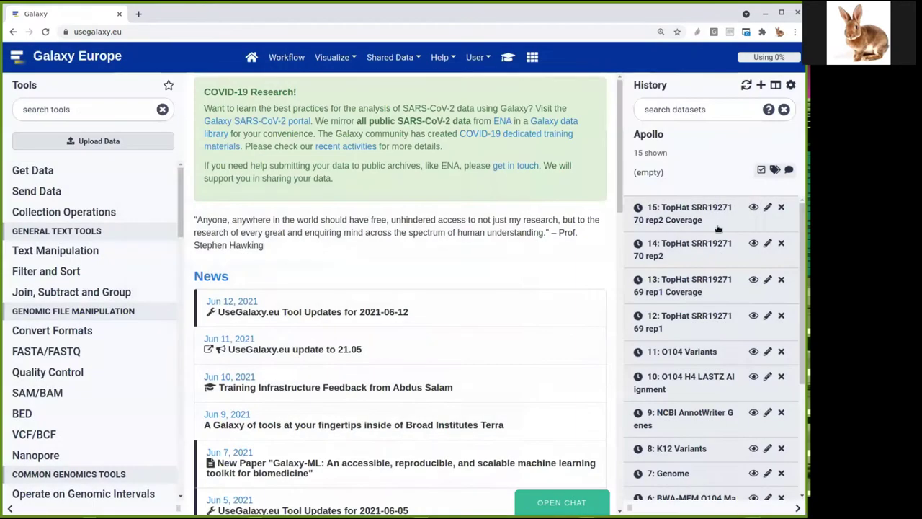
scroll(725, 307, down, 3)
scroll(727, 314, down, 2)
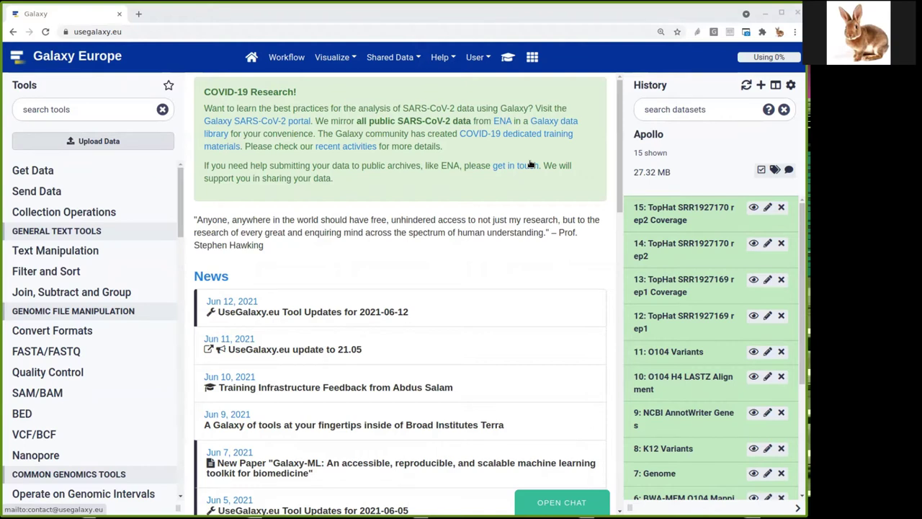
scroll(690, 299, down, 3)
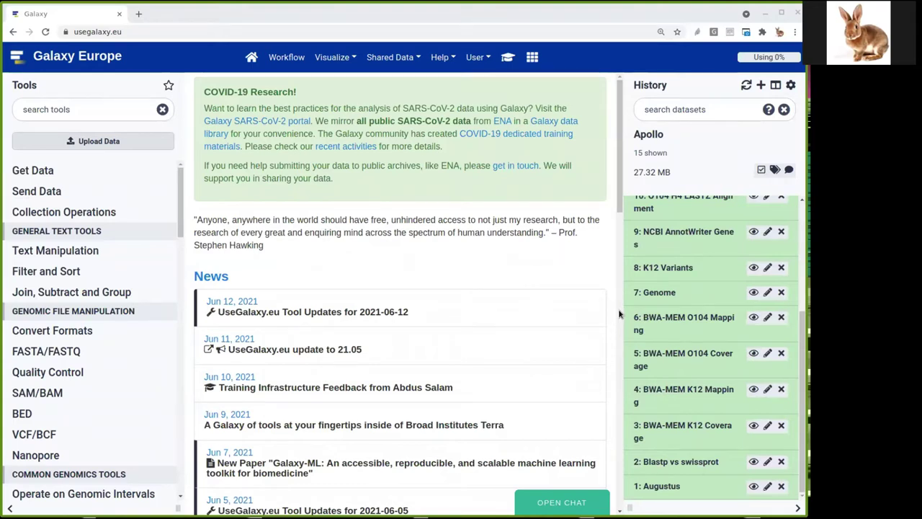
Step: Expand the Genome dataset to inspect its details, then collapse it
click(656, 294)
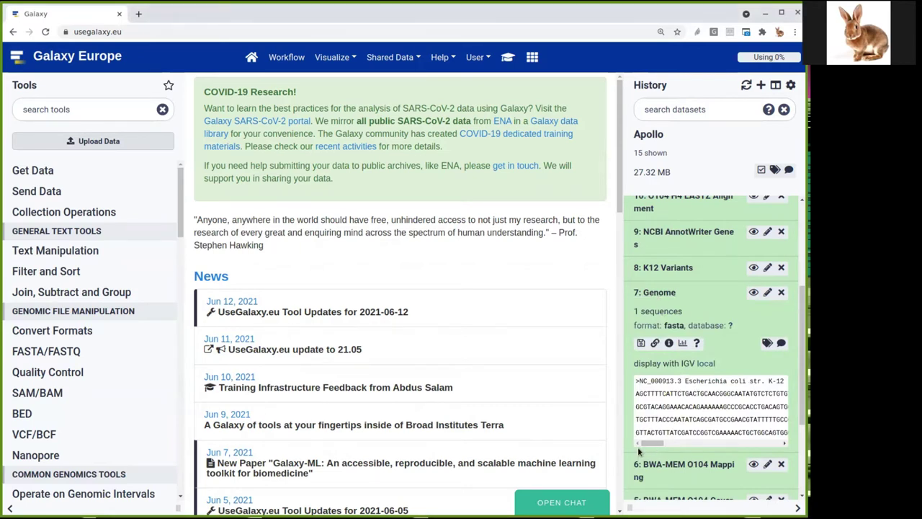
drag(654, 448, 658, 448)
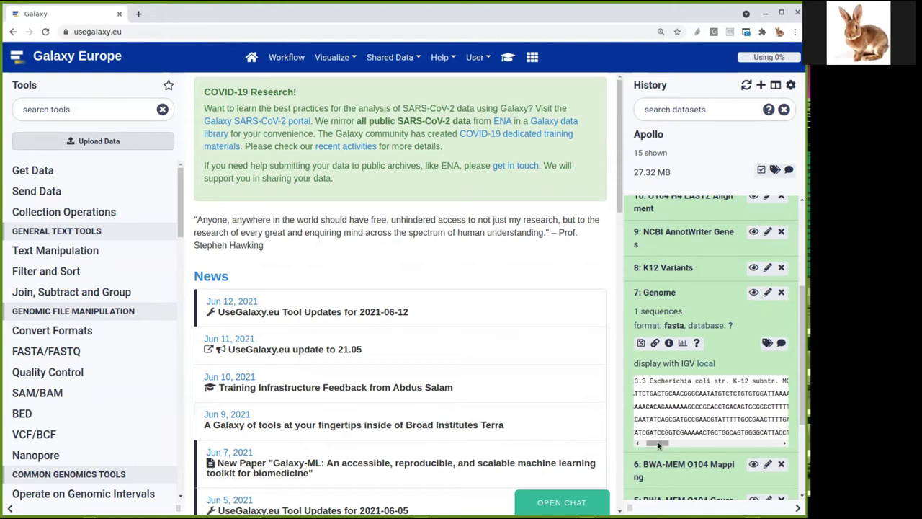
drag(657, 444, 635, 445)
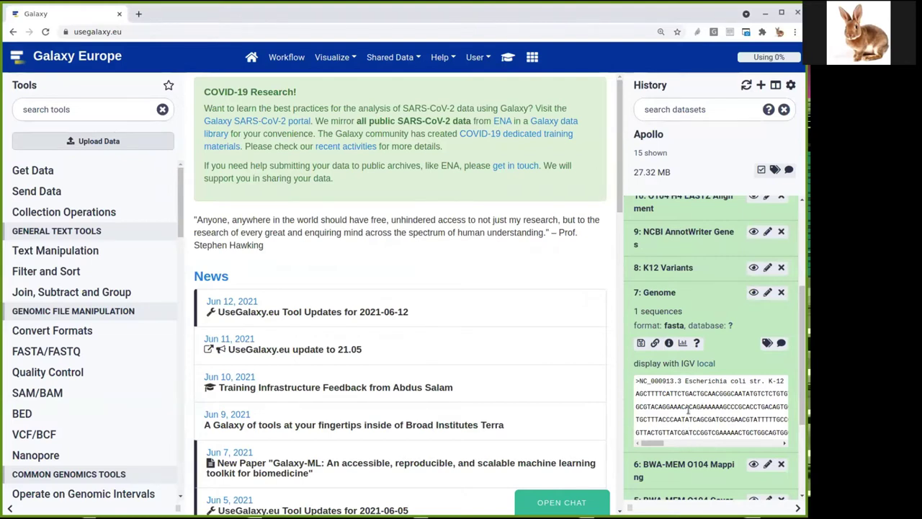
click(670, 294)
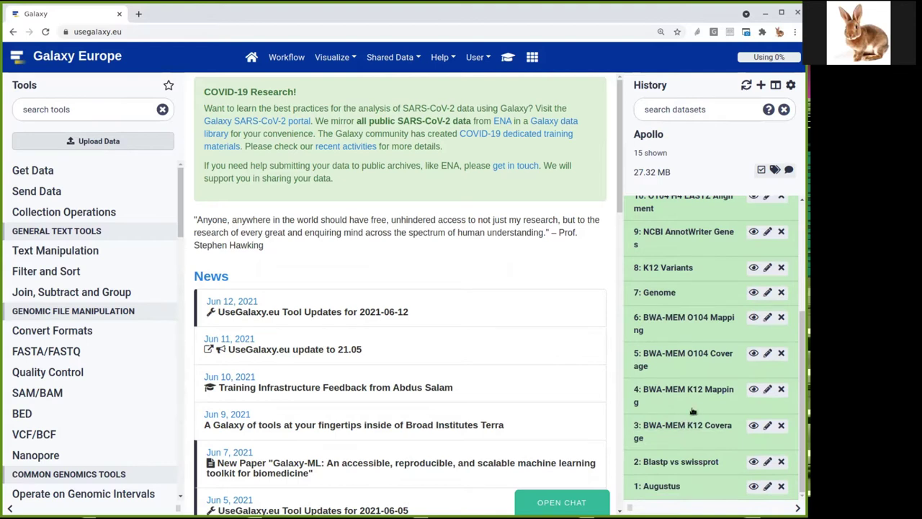
Step: Preview the 158-line Augustus gff3 dataset, then collapse it again
click(666, 486)
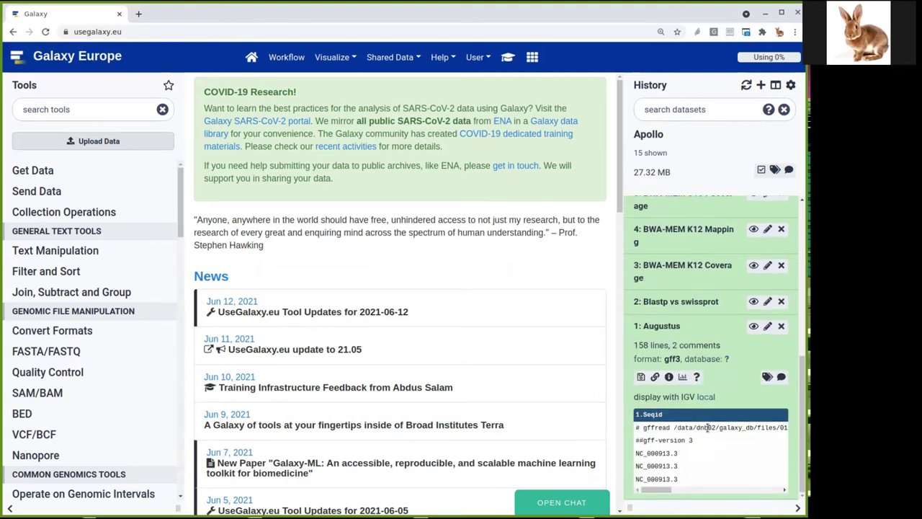
drag(664, 490, 640, 475)
click(660, 328)
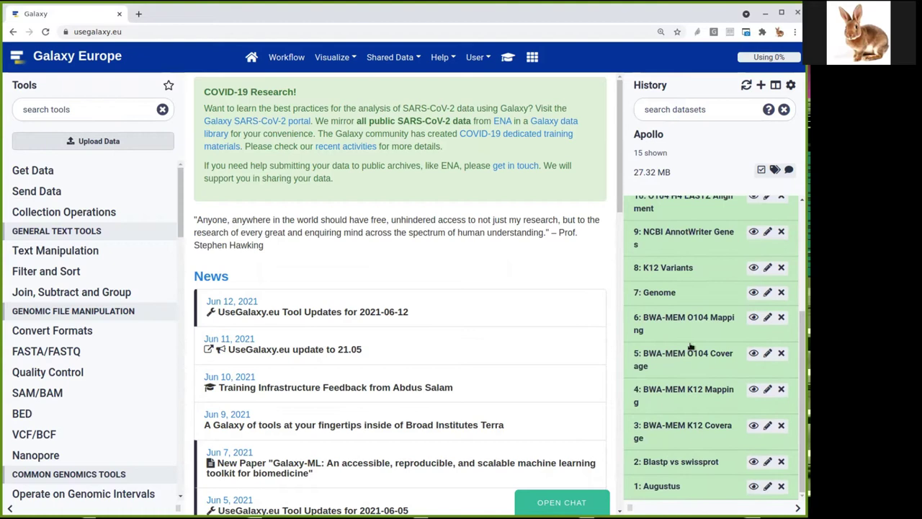
scroll(693, 430, up, 3)
scroll(694, 433, up, 1)
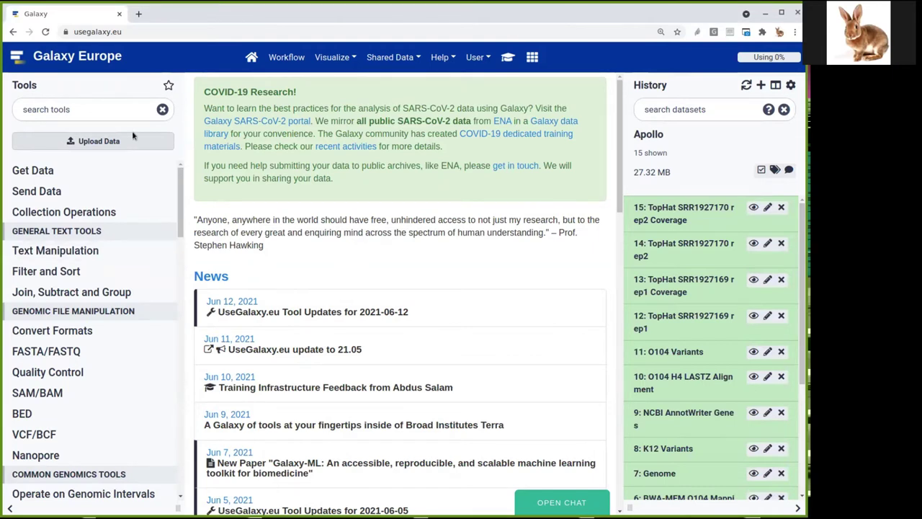
Step: Search the tools for 'jbrowes' and open the JBrowse genome browser tool form
click(122, 113)
text(jbro)
text(wes)
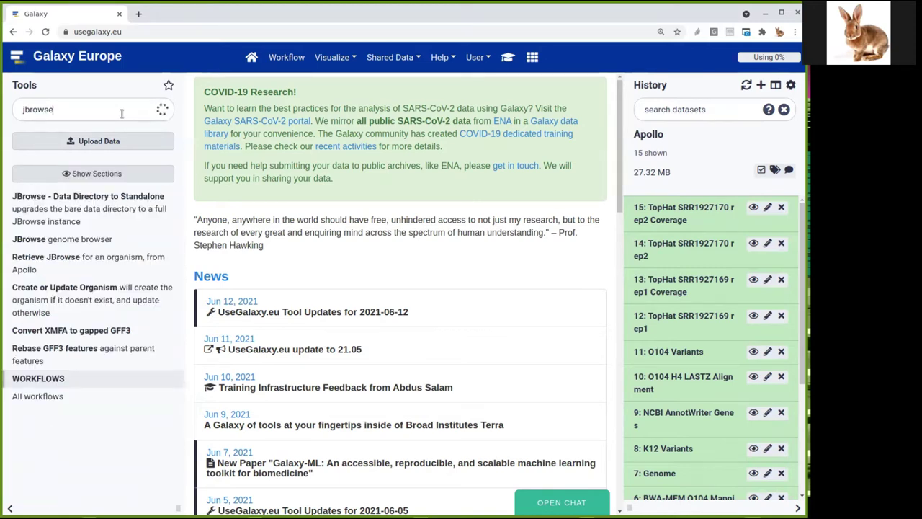
click(86, 240)
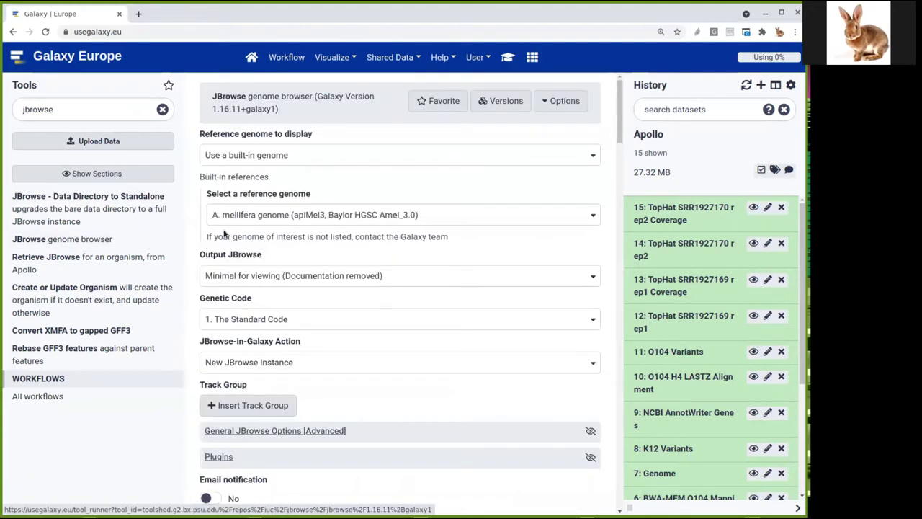
scroll(225, 228, down, 2)
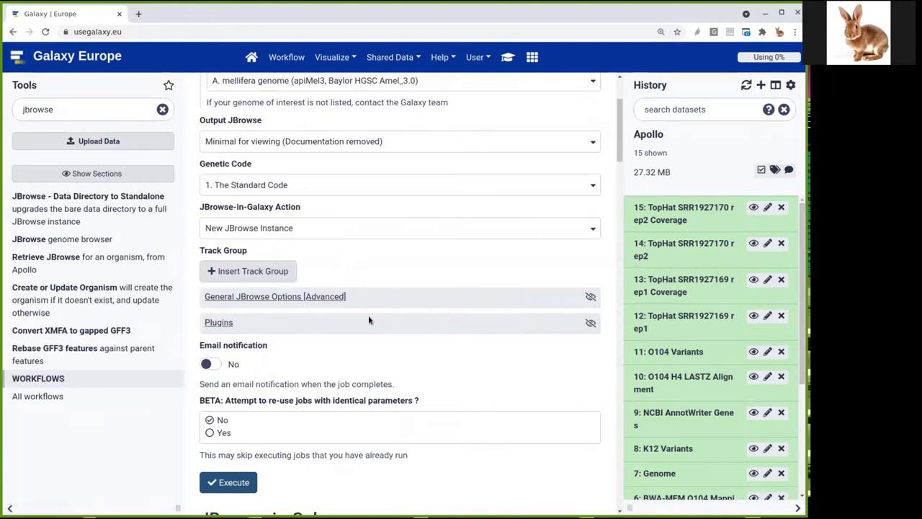
scroll(368, 319, up, 2)
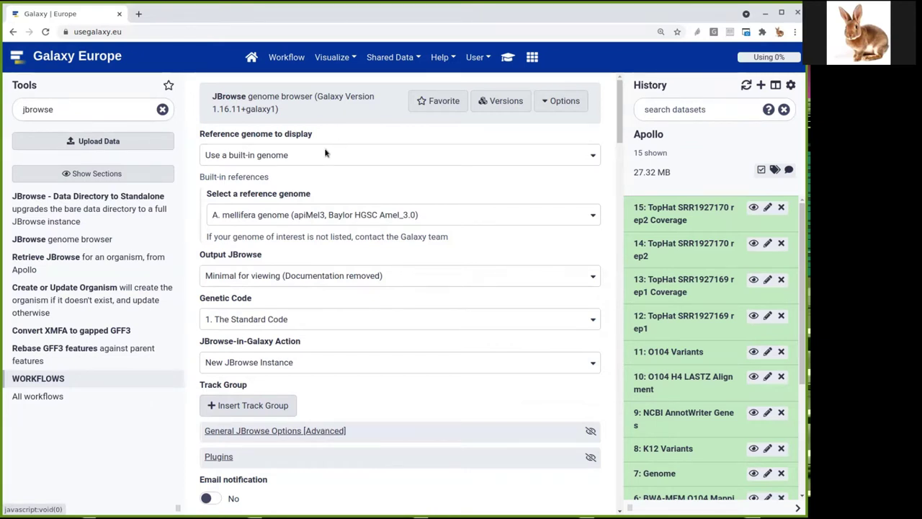
Step: Set JBrowse's reference genome to the history dataset 7: Genome
click(312, 160)
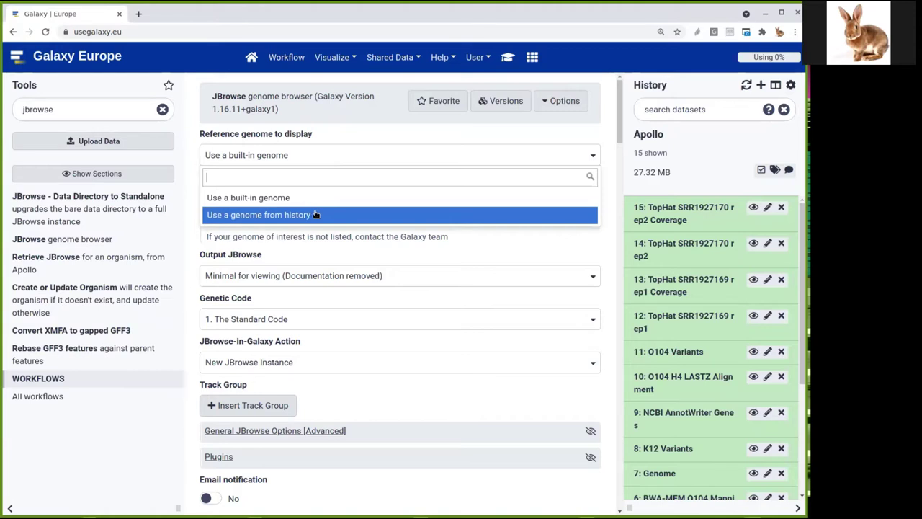
click(286, 216)
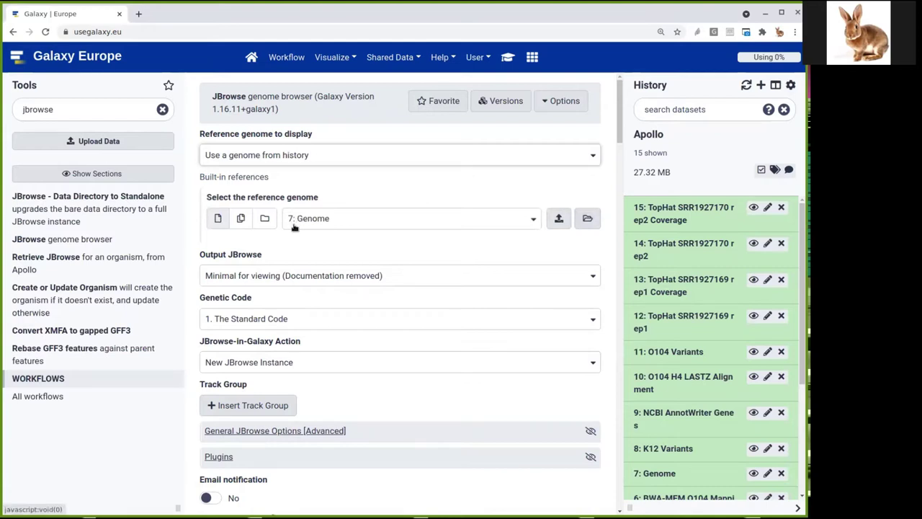
click(304, 225)
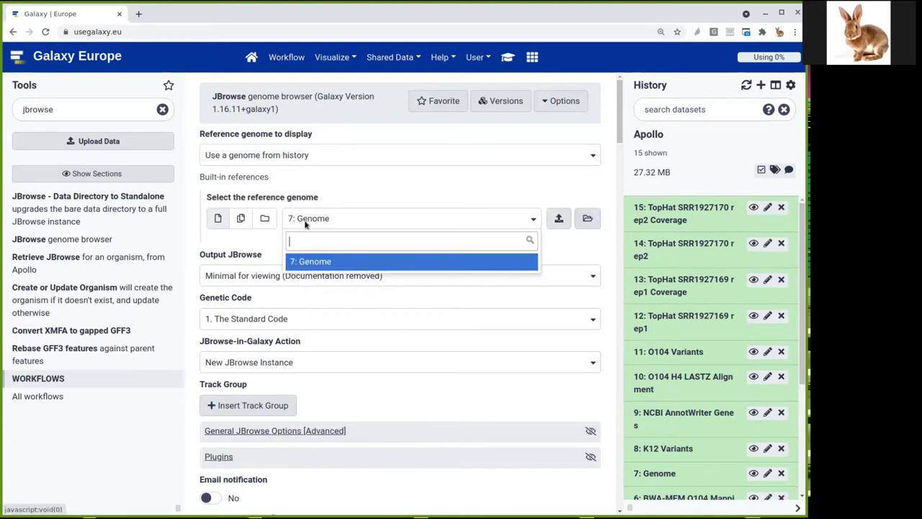
click(308, 264)
scroll(216, 248, down, 2)
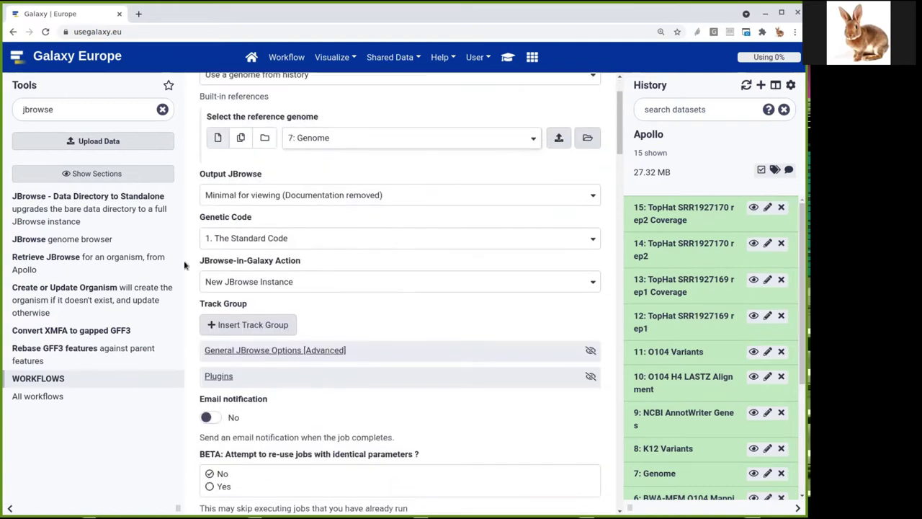
scroll(190, 253, down, 1)
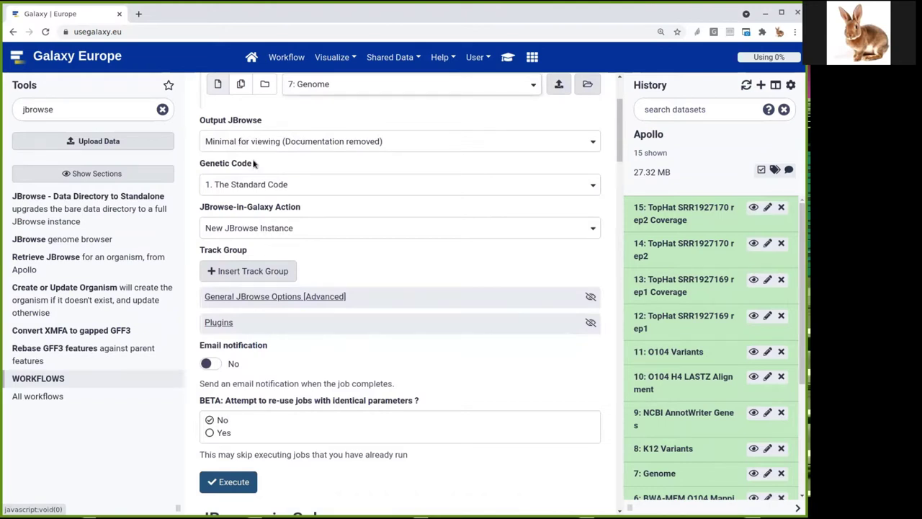
Step: Set the genetic code to 11, the Bacterial, Archaeal and Plant Plastid Code
click(263, 186)
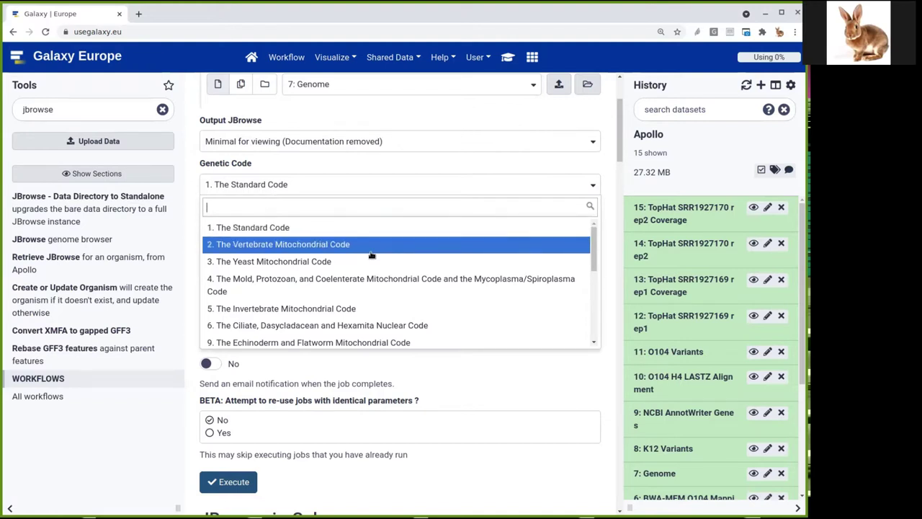
scroll(374, 256, down, 1)
scroll(374, 255, down, 3)
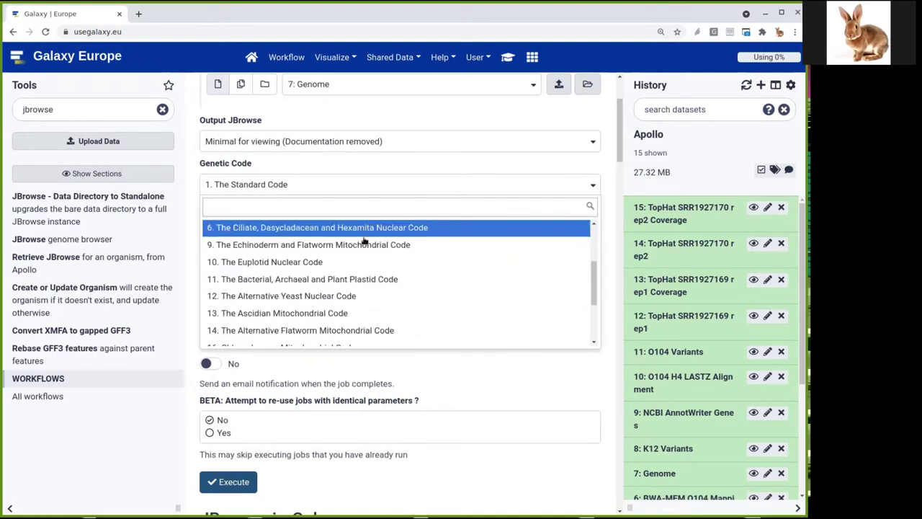
click(322, 284)
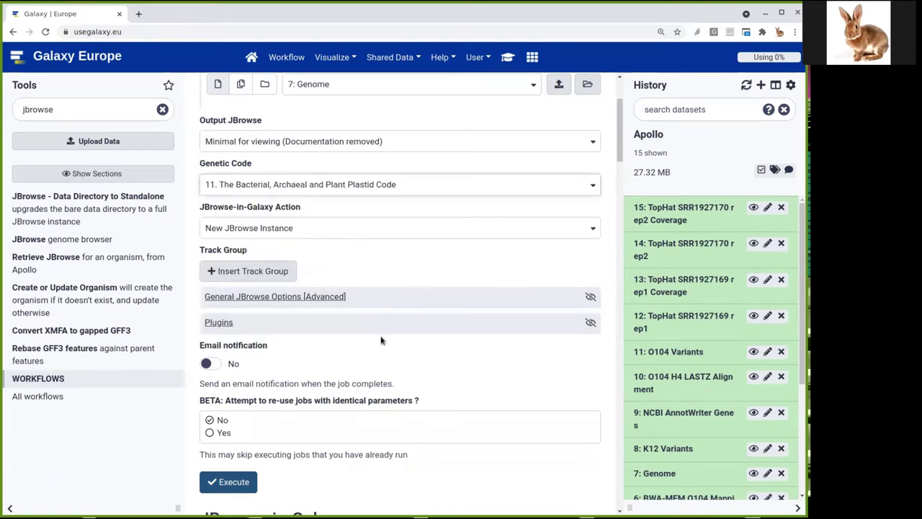
scroll(382, 354, down, 1)
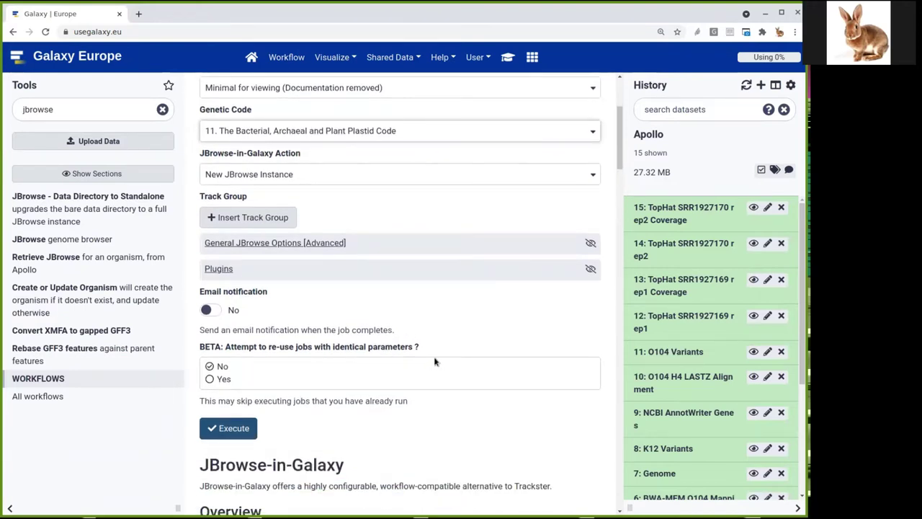
Step: Insert a track group and rename its category to 'Gene Calls'
click(277, 218)
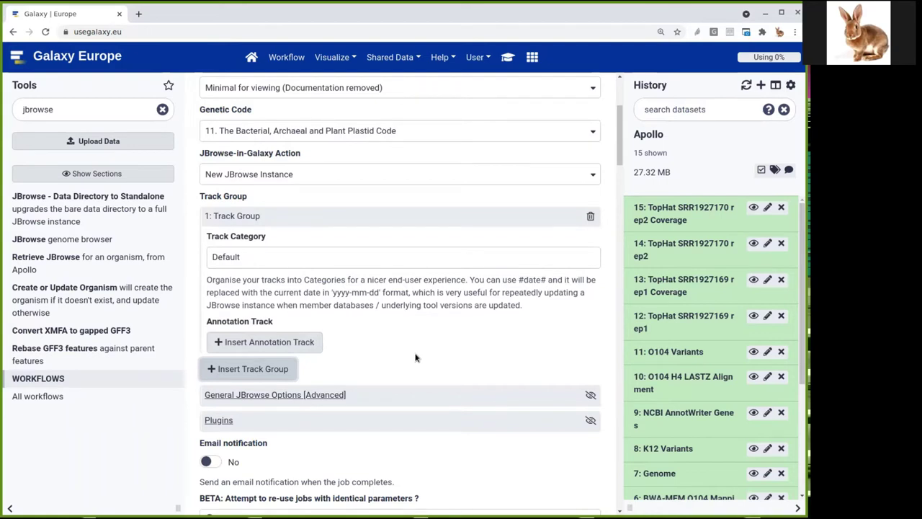
double_click(290, 258)
text(Gene Calls)
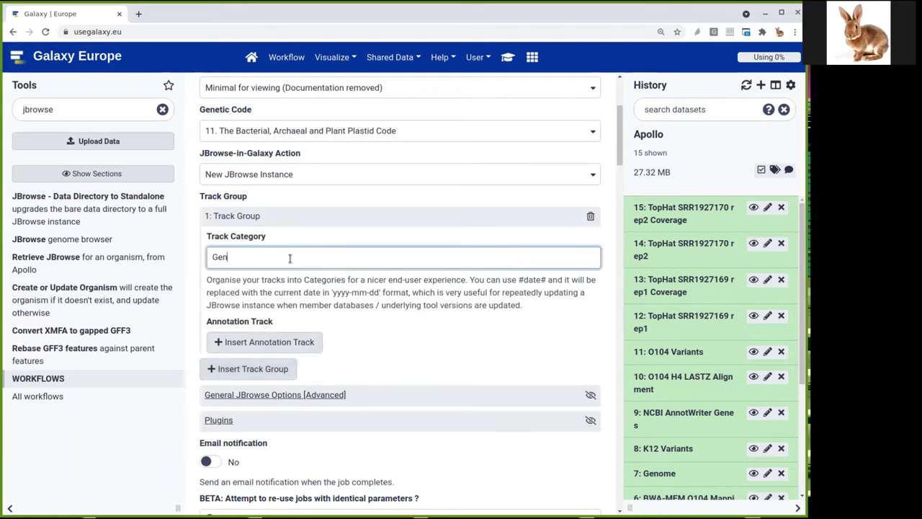
Step: Add an annotation track using 9: NCBI AnnotWriter Genes and 1: Augustus
click(289, 342)
scroll(389, 374, down, 2)
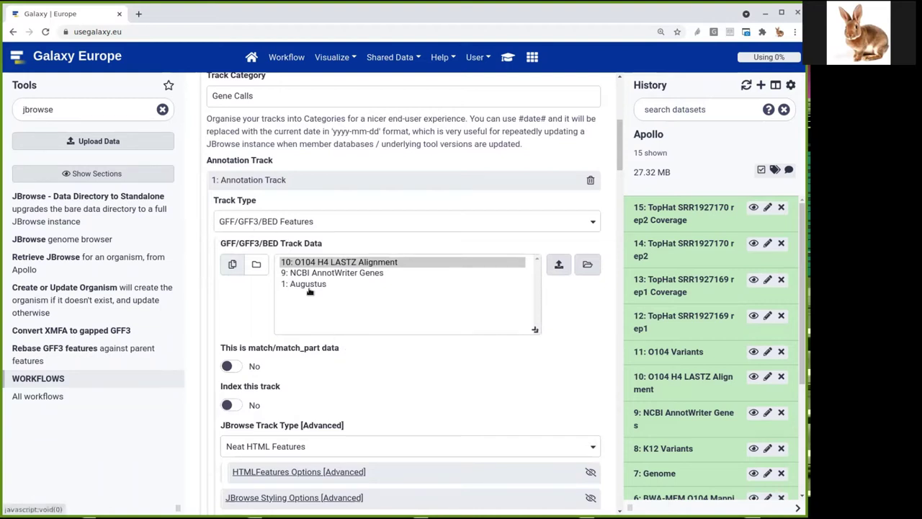
drag(317, 283, 317, 276)
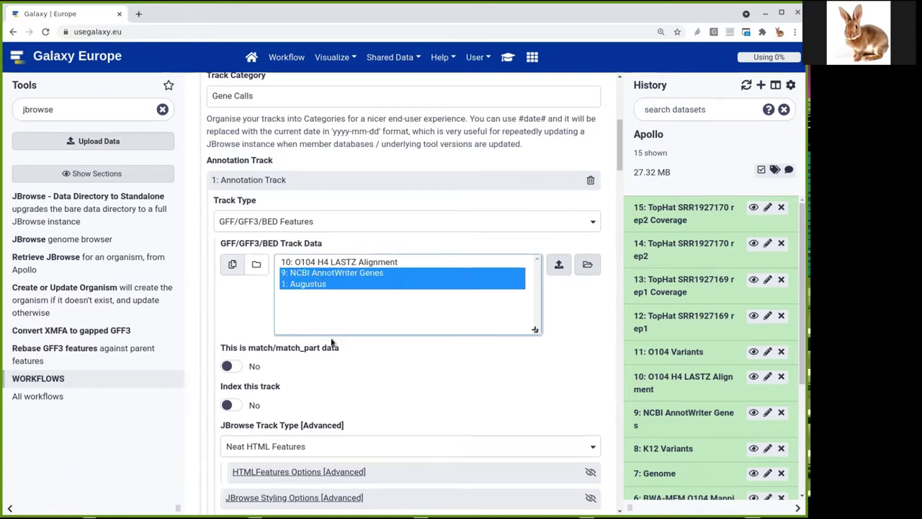
scroll(341, 374, down, 1)
scroll(346, 351, down, 1)
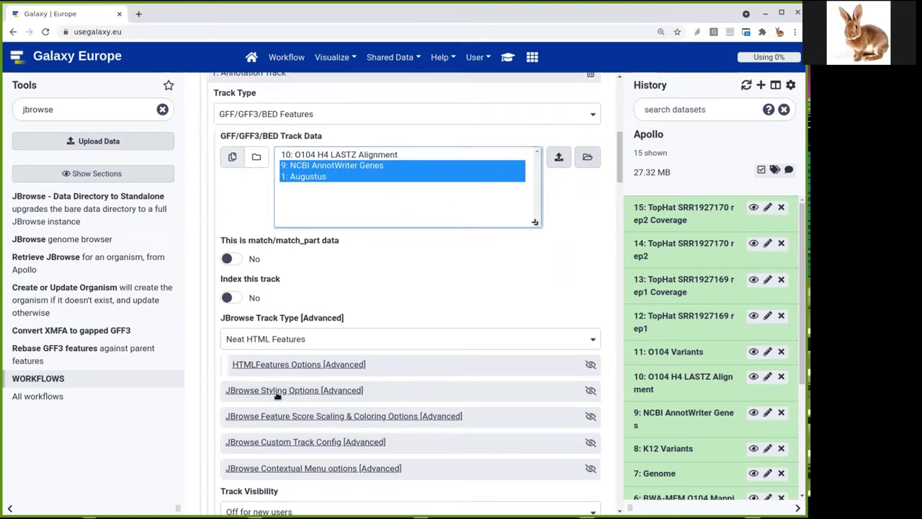
Step: Set the track's styling className to transcript-CDS
click(277, 391)
scroll(287, 396, down, 2)
double_click(317, 329)
text(tr)
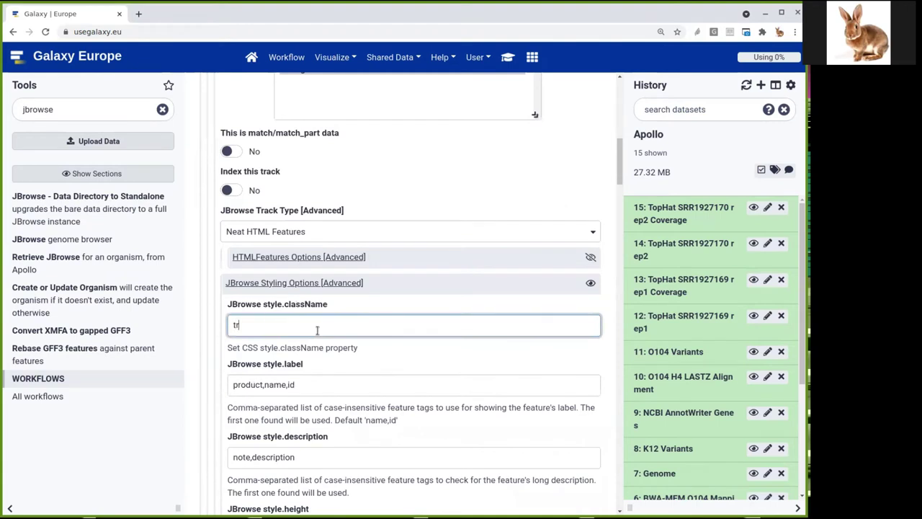
text(anscript-CDS)
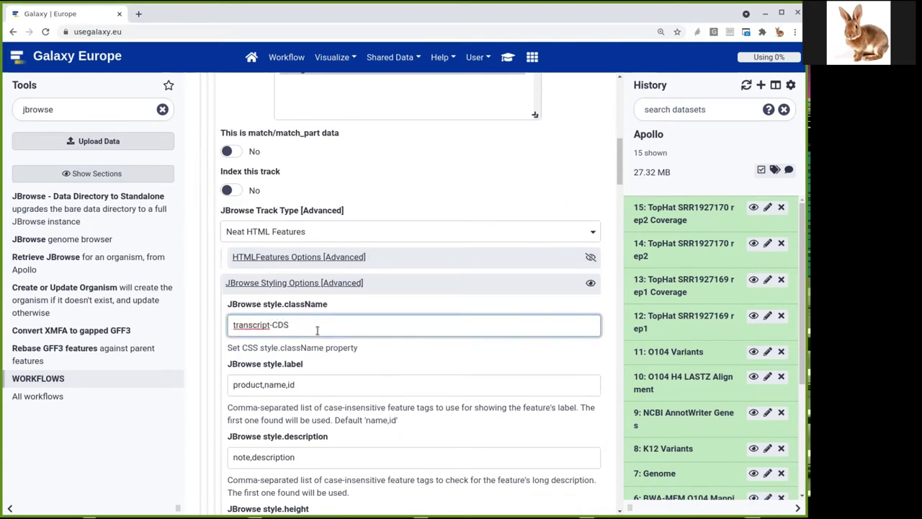